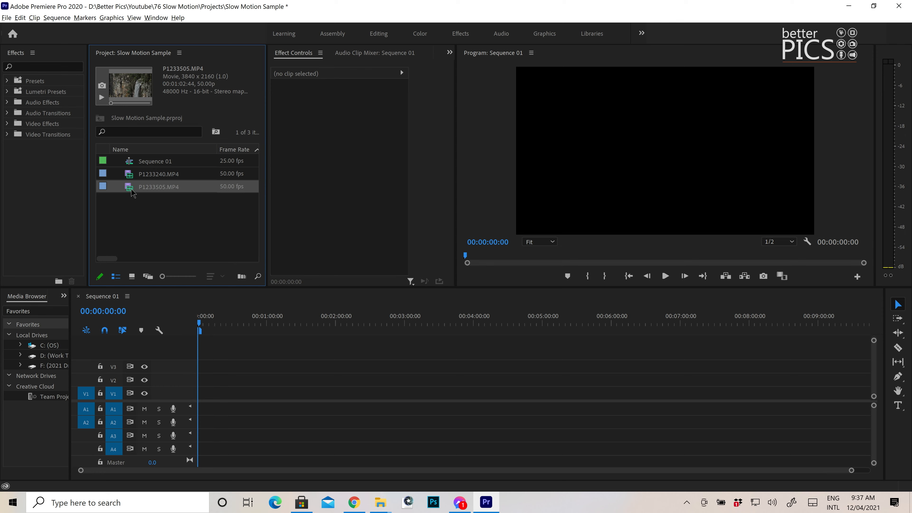
Place P1233240.MP4 on video track V1 at about 53 seconds, keeping the existing sequence settings
left_click(146, 176)
left_click_drag(133, 176, 259, 397)
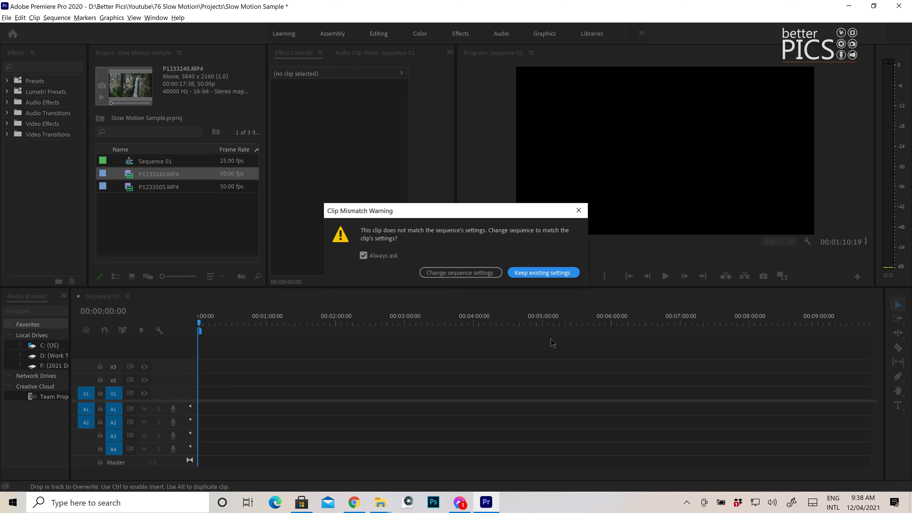
left_click(547, 273)
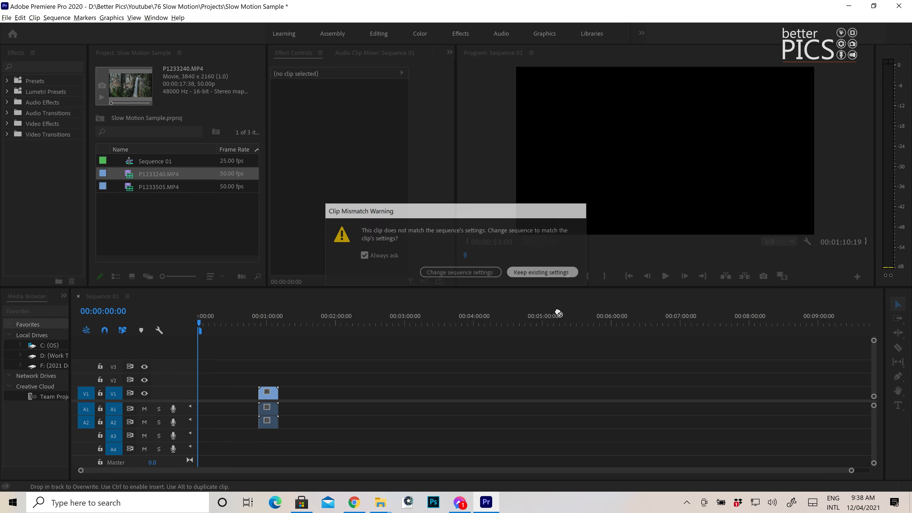
Mute audio tracks A1 and A2 and play the timeline from 00:00:54:10, near the clip's start
left_click(266, 311)
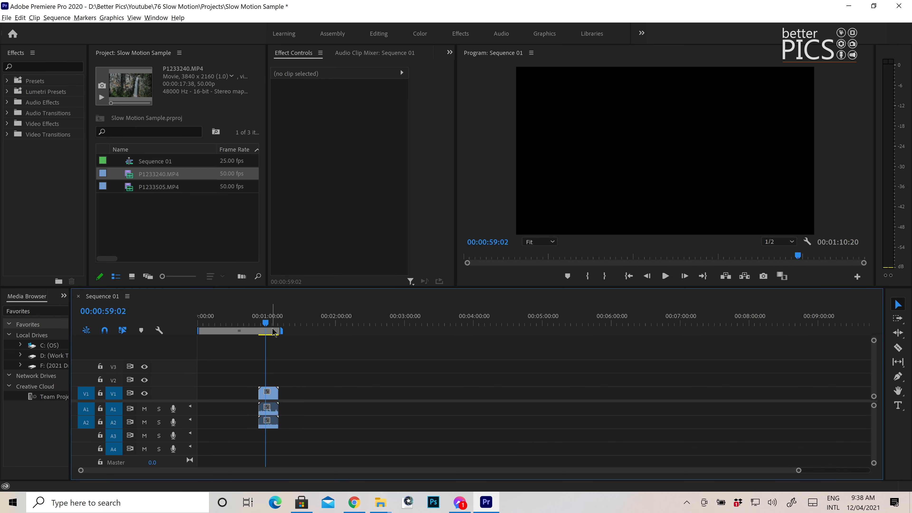
key("=")
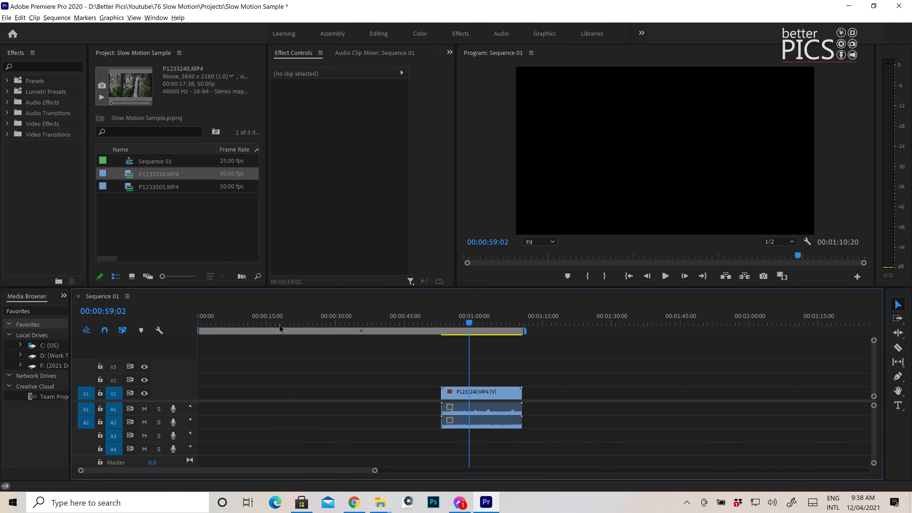
left_click_drag(444, 319, 447, 319)
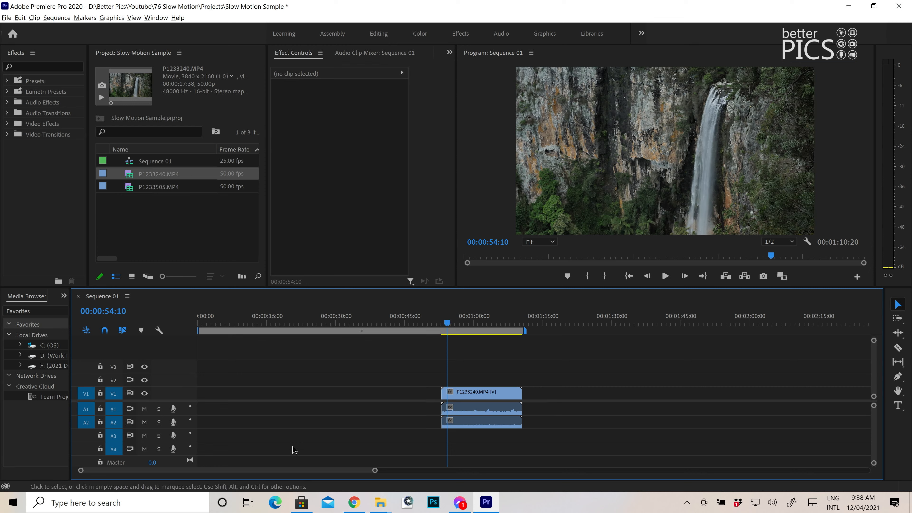
left_click(144, 422)
left_click(144, 409)
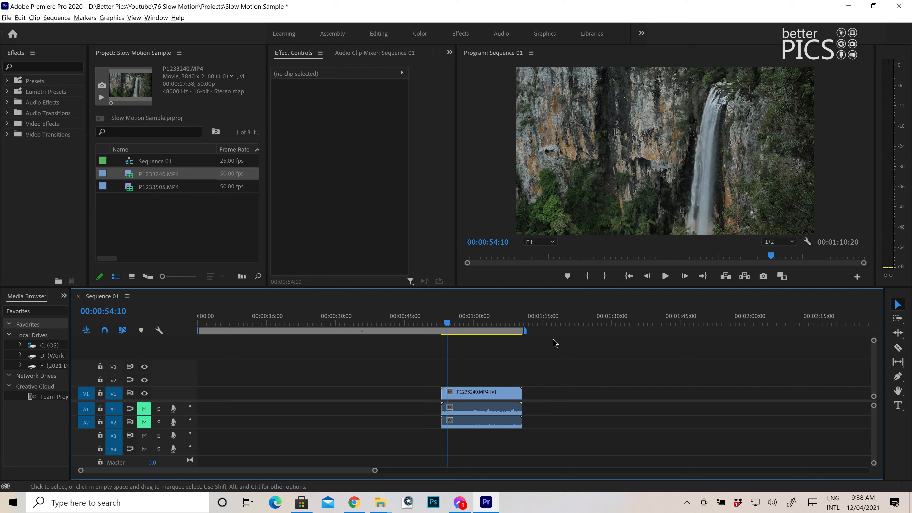
key("space")
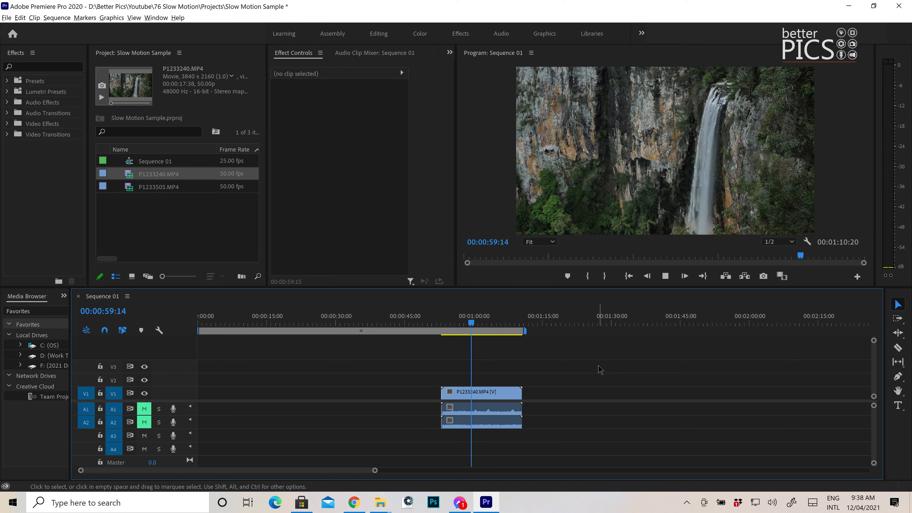
Stop playback and delete the P1233240.MP4 clip with its audio from the timeline
left_click_drag(571, 376, 492, 423)
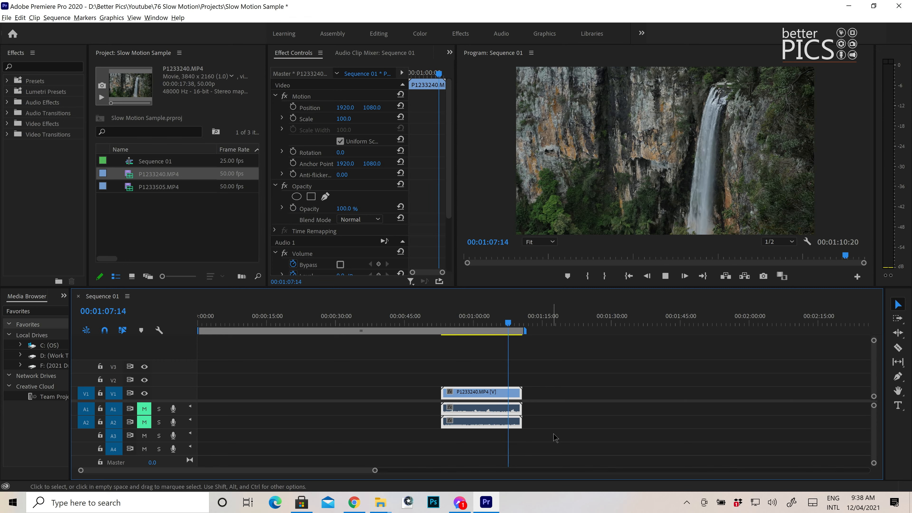
key("space")
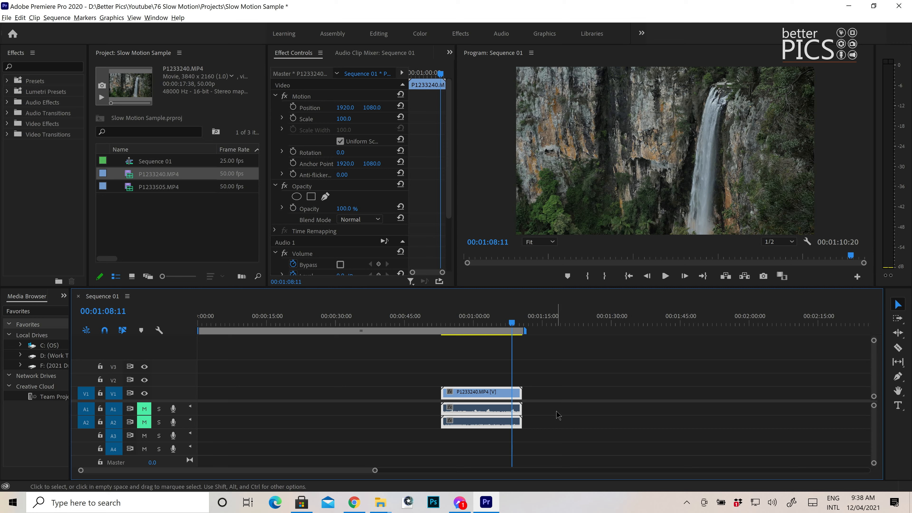
key("Delete")
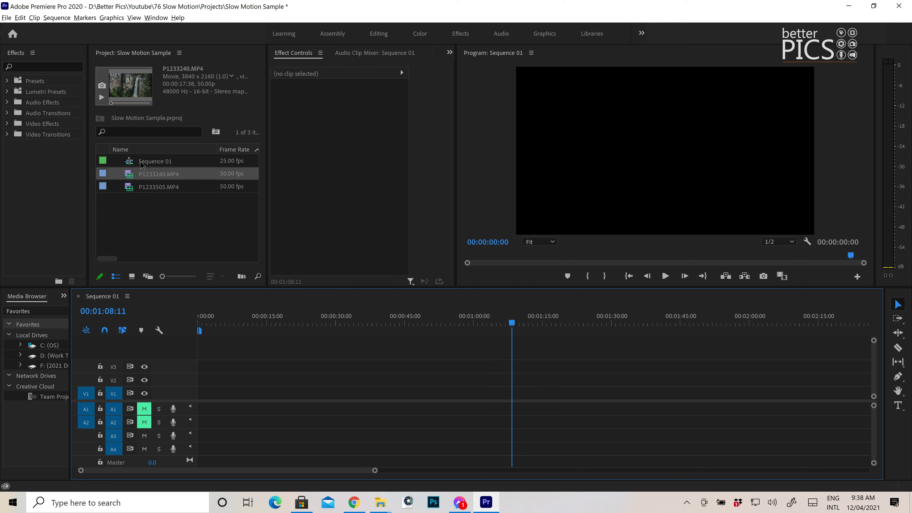
Interpret the source footage P1233240.MP4 at an assumed frame rate of 25 fps
right_click(133, 177)
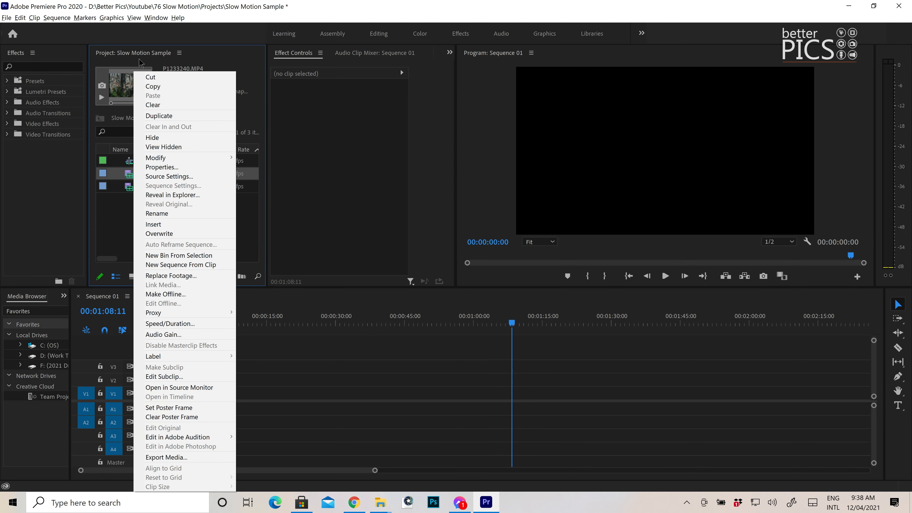
mouse_move(165, 159)
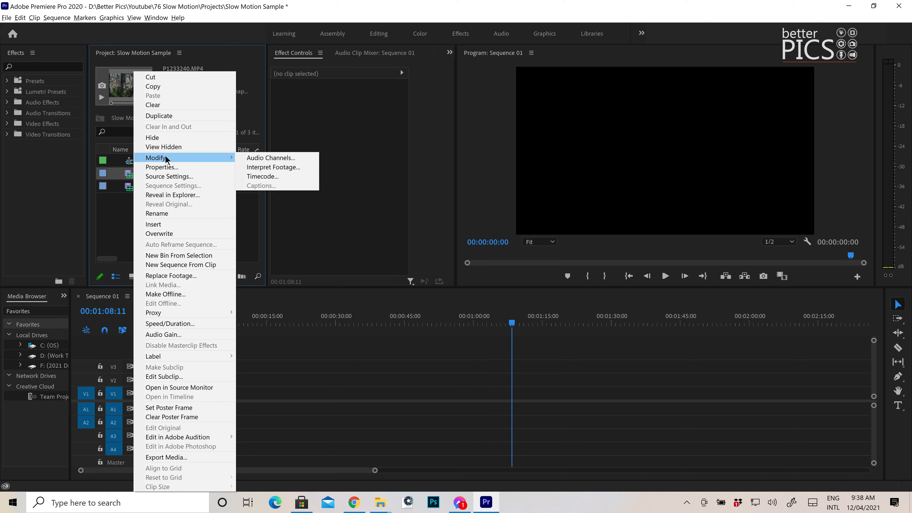
left_click(271, 168)
left_click_drag(908, 30, 234, 18)
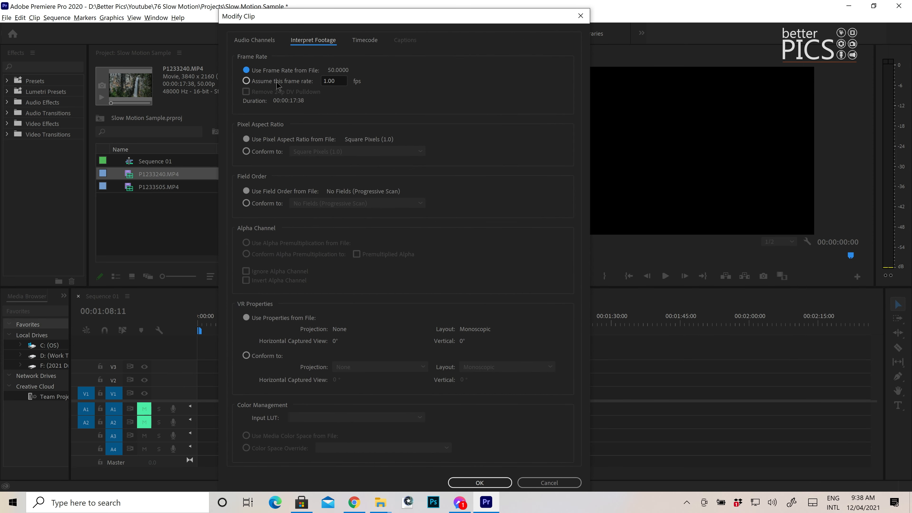
left_click(251, 81)
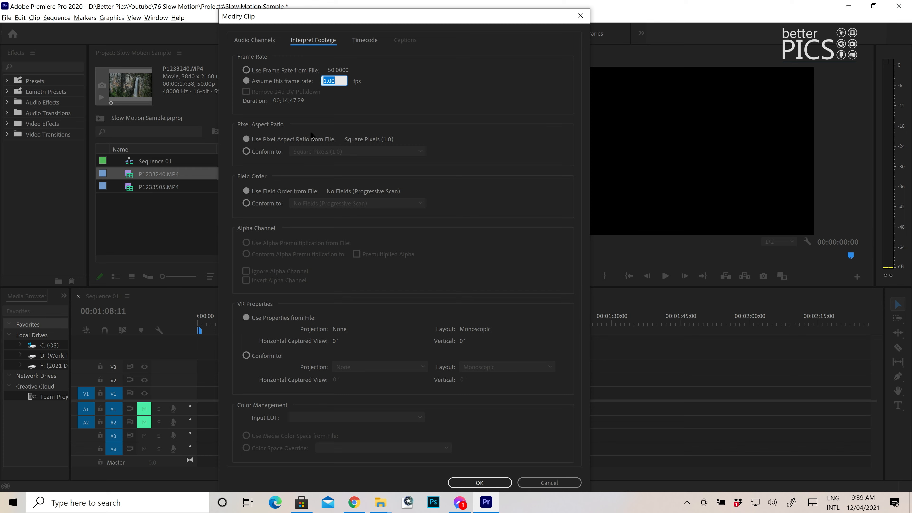
type("25")
left_click(473, 483)
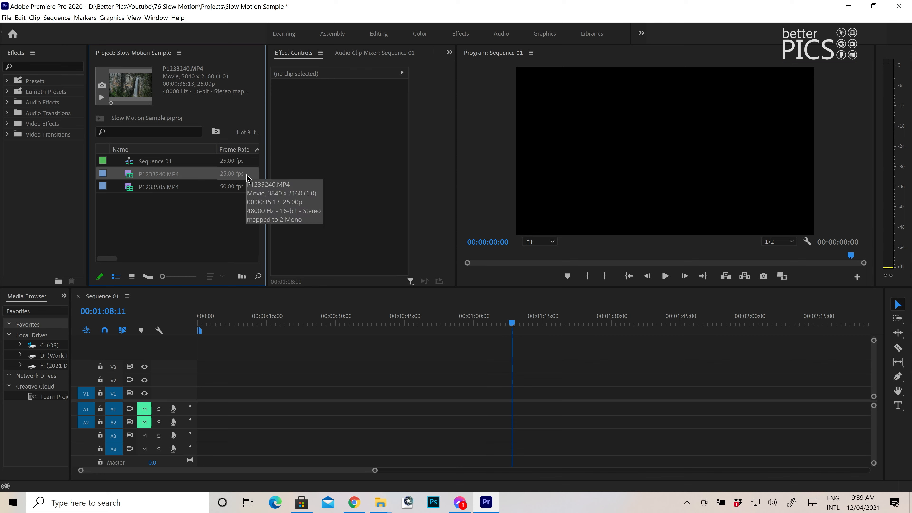
Place the reinterpreted P1233240.MP4 on track V1 at about 39 seconds and play it from 00:00:46:07
left_click_drag(129, 178, 377, 387)
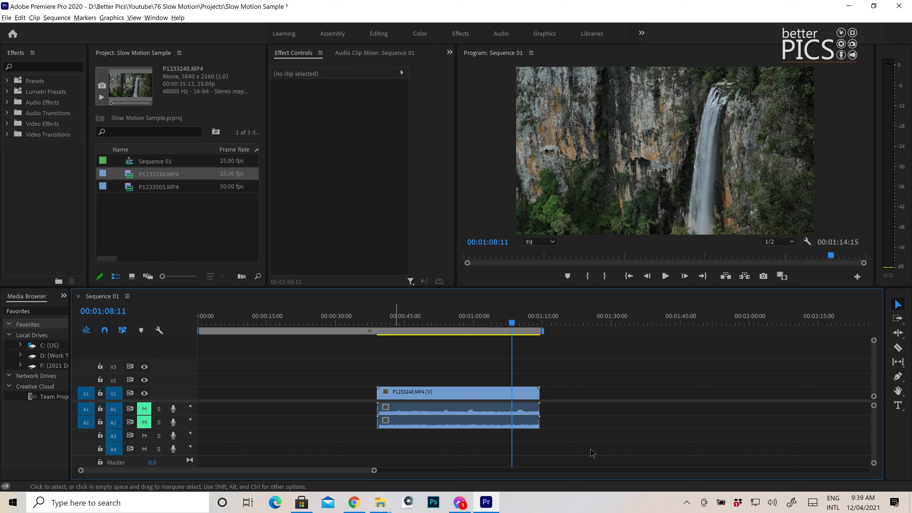
left_click(411, 319)
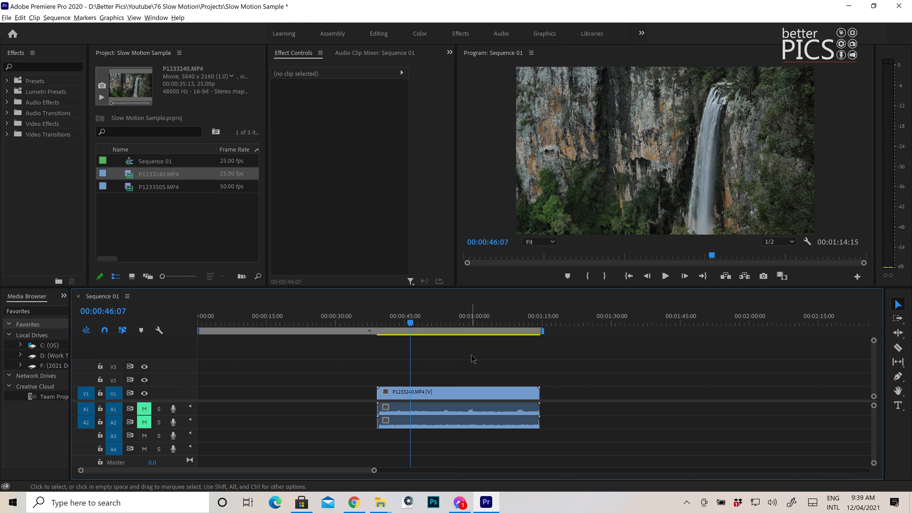
key("space")
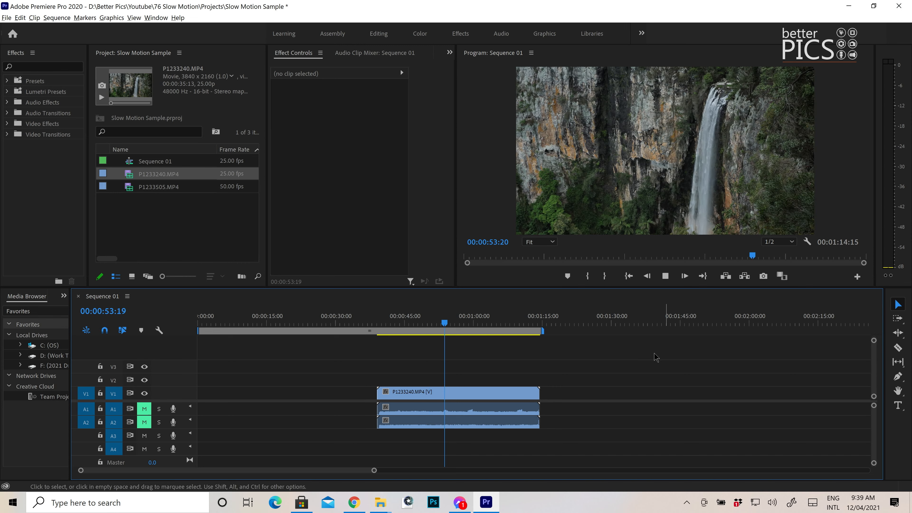
key("space")
key("space")
key("space")
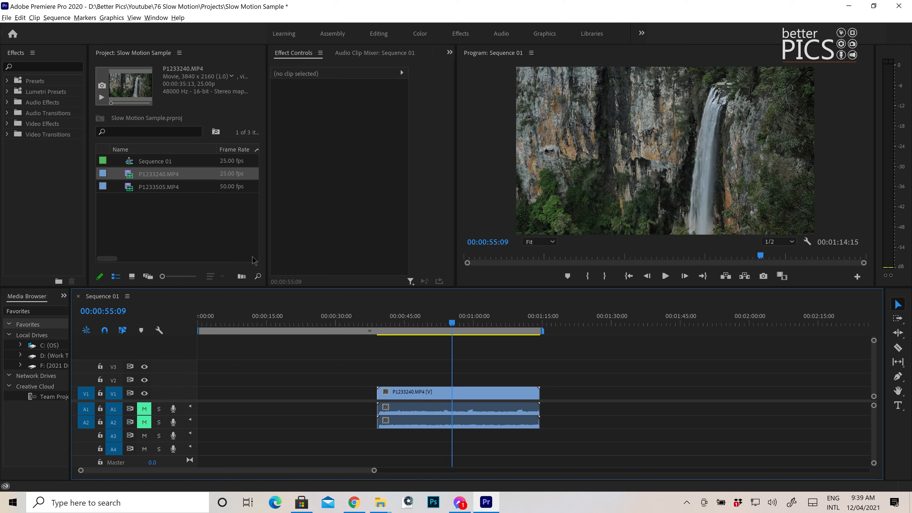
left_click(402, 318)
Review the Interpret Footage settings of P1233240.MP4 and leave them without changes
right_click(152, 174)
mouse_move(186, 163)
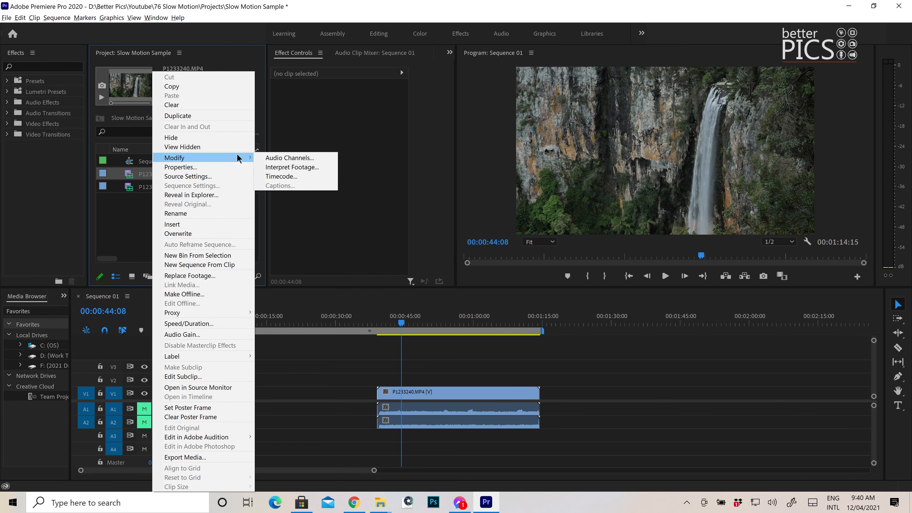
left_click(301, 167)
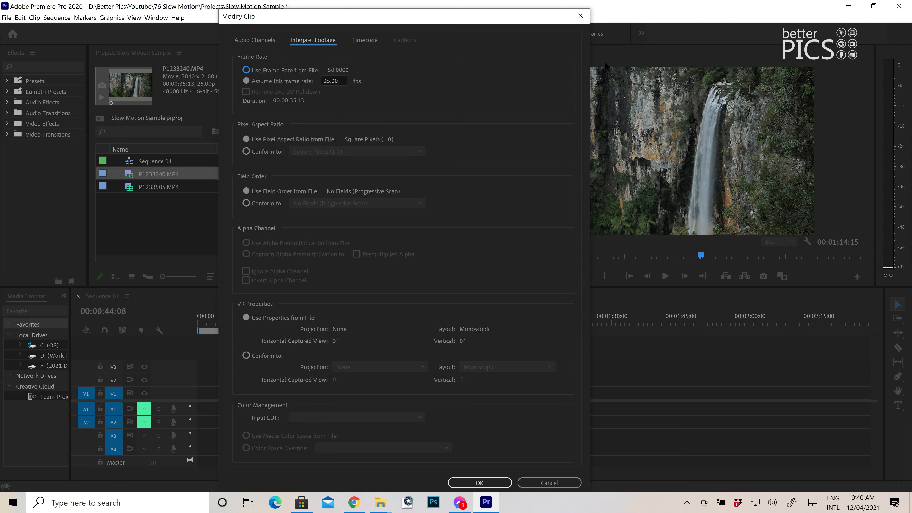
left_click(550, 482)
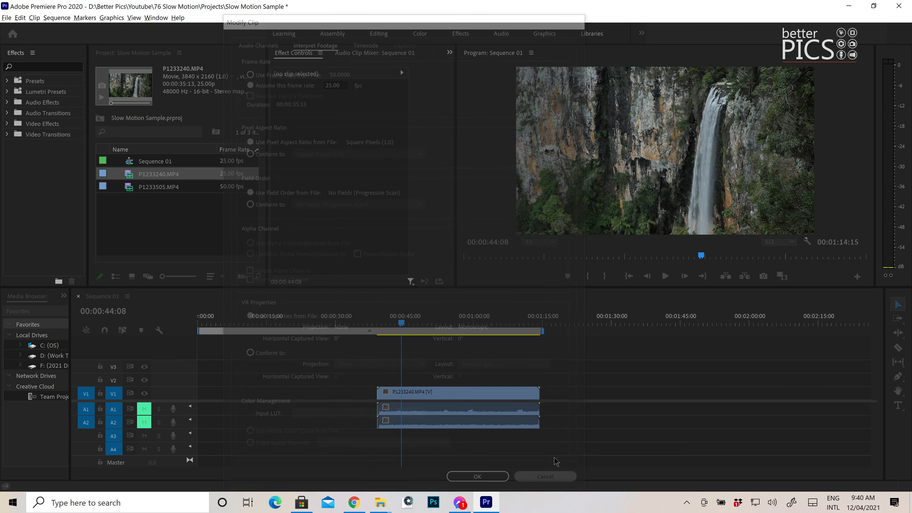
Remove the slowed clip from the timeline and return P1233240.MP4 to its native 50 fps frame rate
left_click_drag(552, 374, 485, 431)
key("Delete")
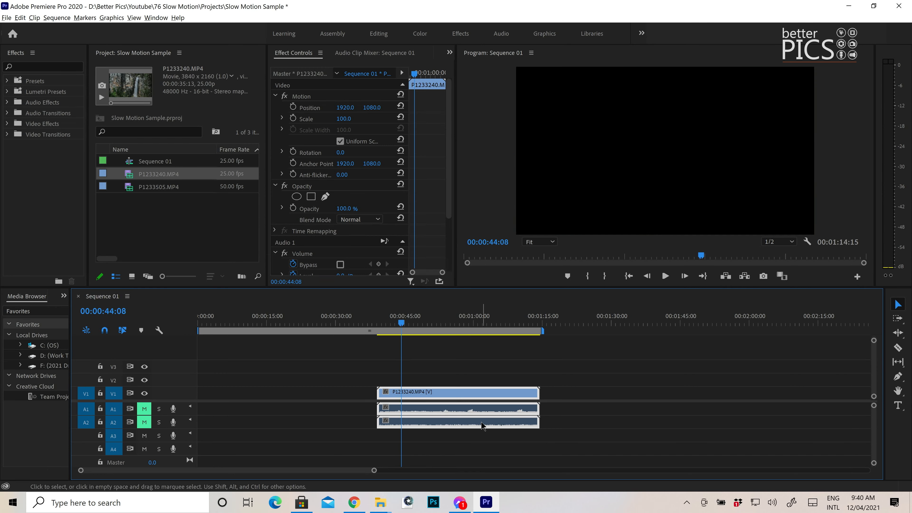
key("ctrl+z")
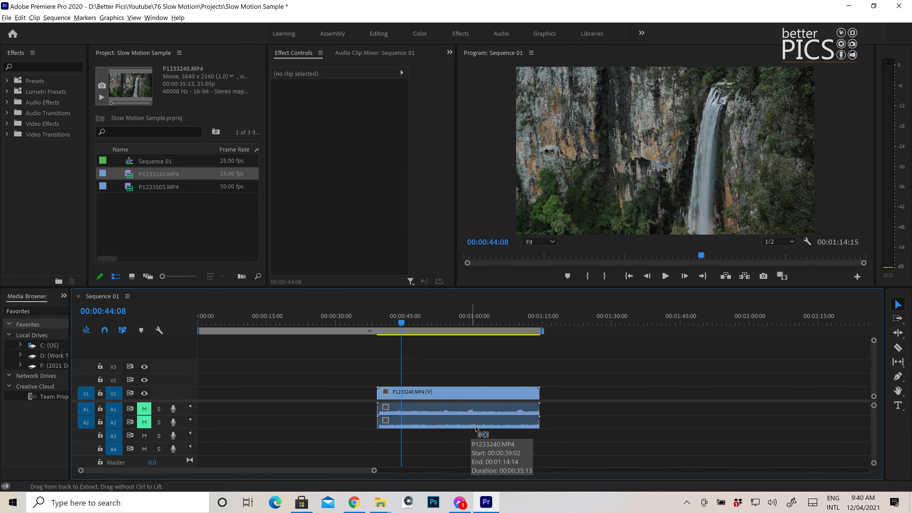
key("Delete")
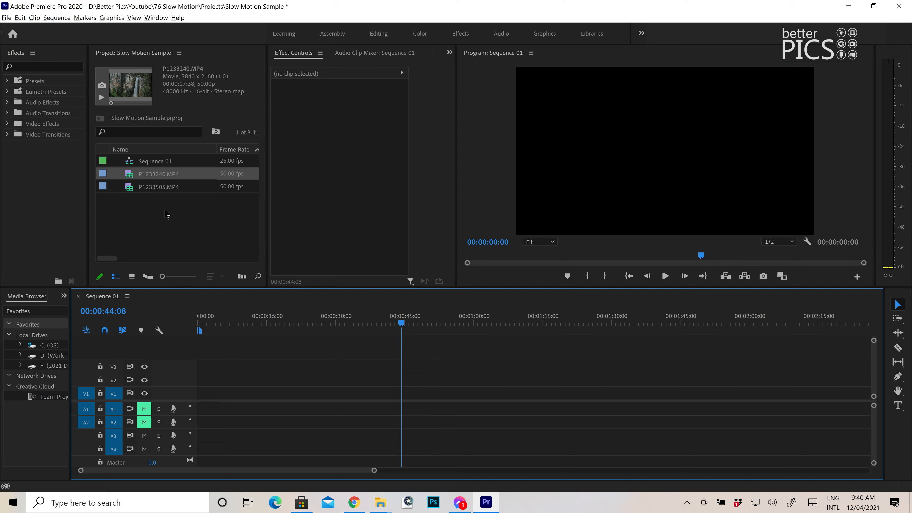
Place the 50 fps P1233240.MP4 on track V1 at about 33 seconds, keeping the existing sequence settings
left_click_drag(131, 176, 350, 395)
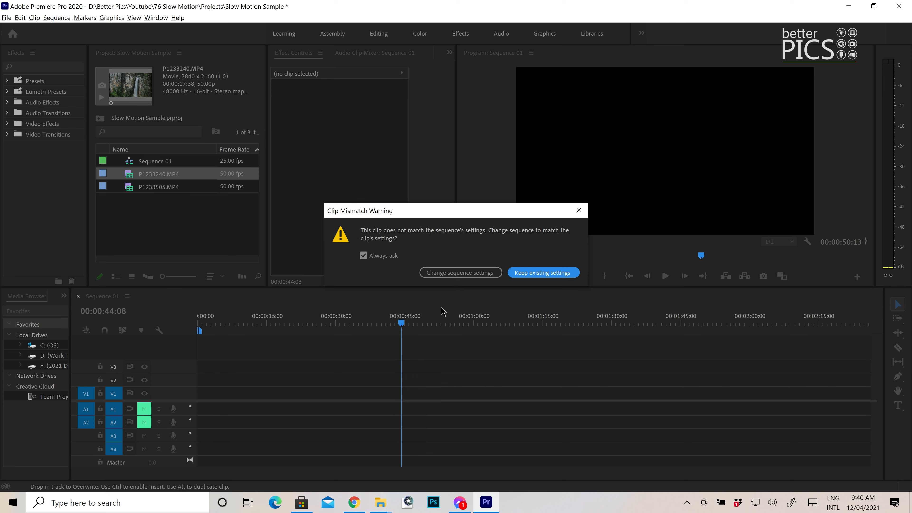
left_click(543, 273)
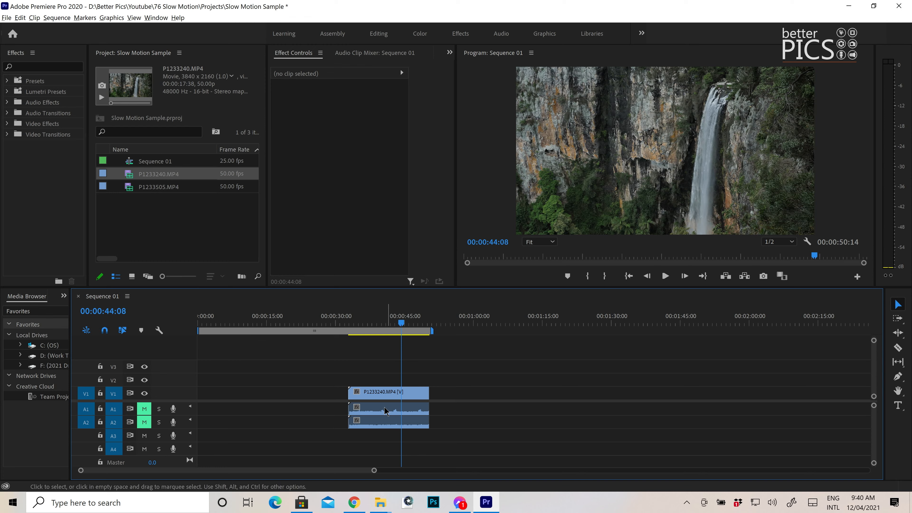
Set the speed of the P1233240.MP4 timeline clip to 50% with Speed/Duration
left_click(387, 391)
right_click(385, 392)
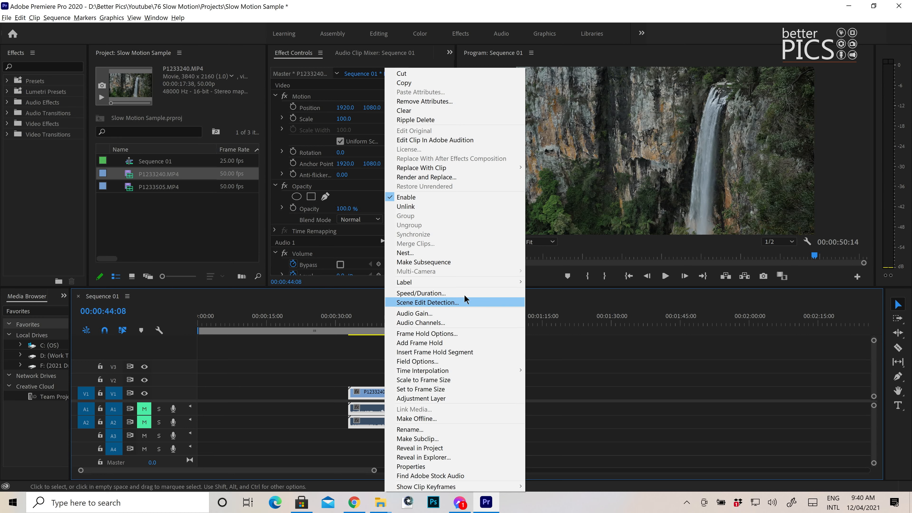
left_click(446, 292)
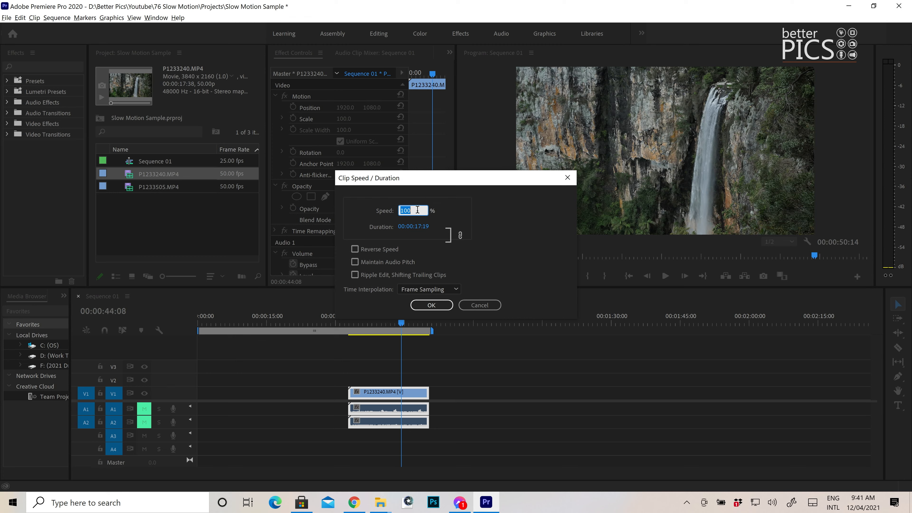
type("50")
left_click(441, 307)
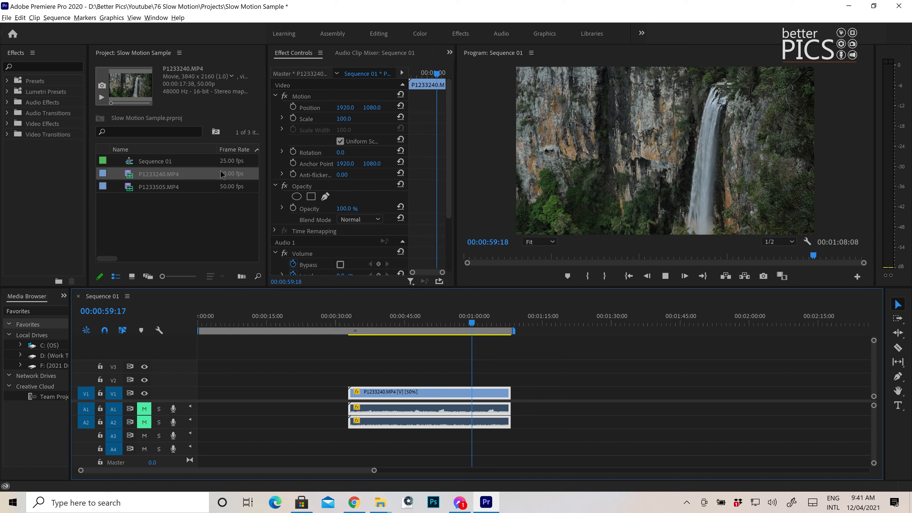
Review the slowed clip's Speed/Duration settings and return the playhead to 00:00:34:02, near the clip's start
left_click(393, 370)
left_click(393, 320)
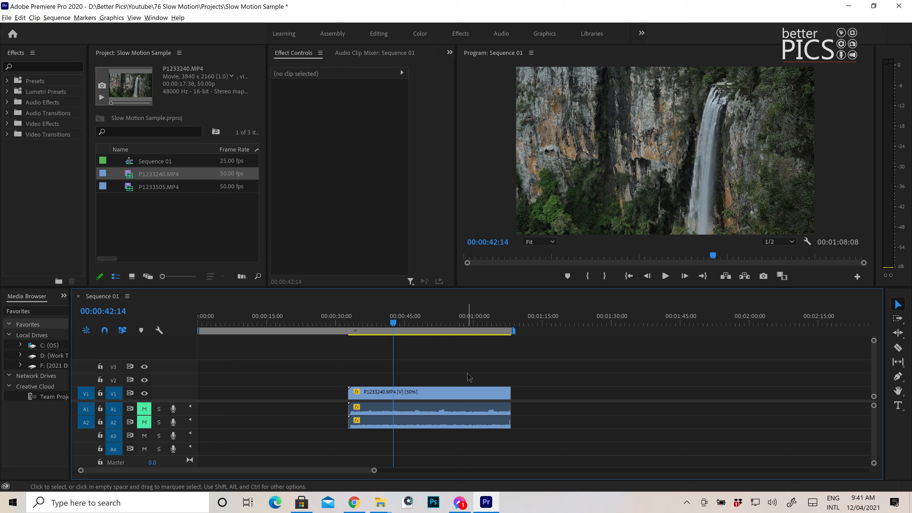
left_click(464, 392)
right_click(464, 391)
left_click(534, 297)
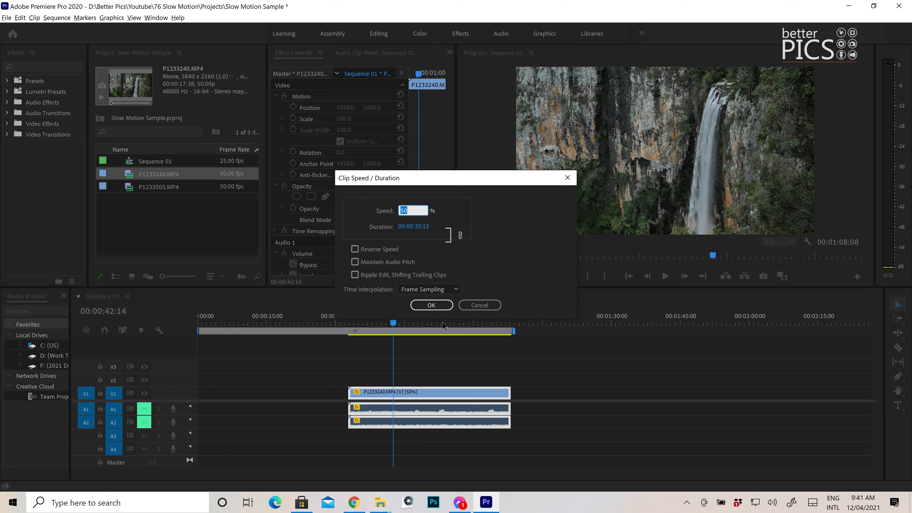
left_click(439, 302)
left_click_drag(387, 319, 354, 322)
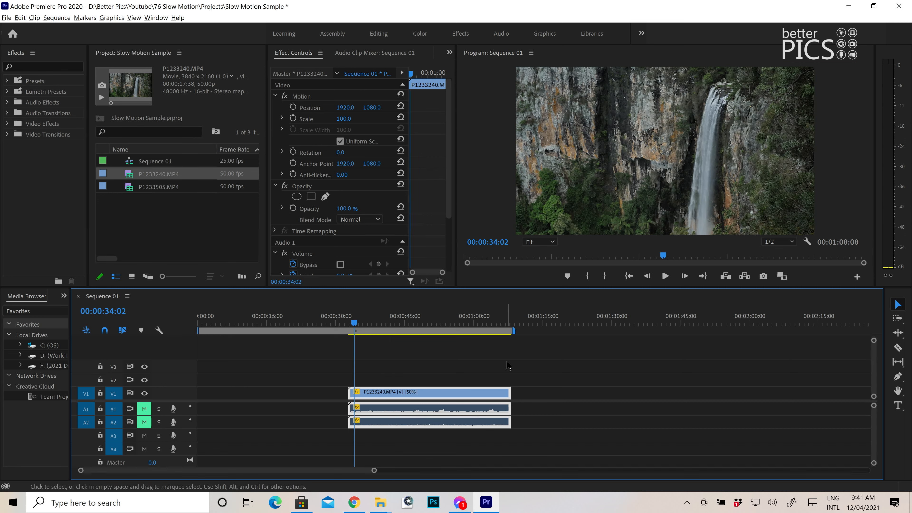
Undo the clip's 50% speed change, deselect it and play the timeline from about 40 seconds
key("ctrl+z")
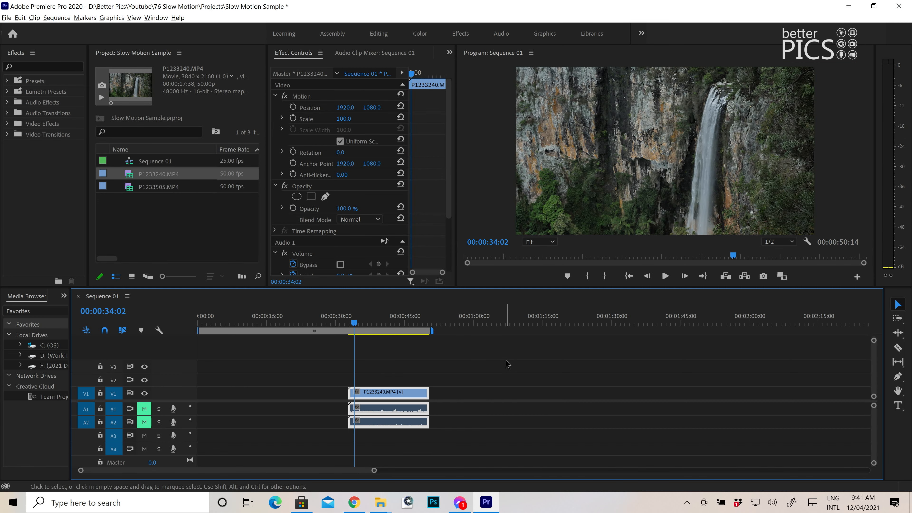
left_click(507, 364)
left_click(385, 322)
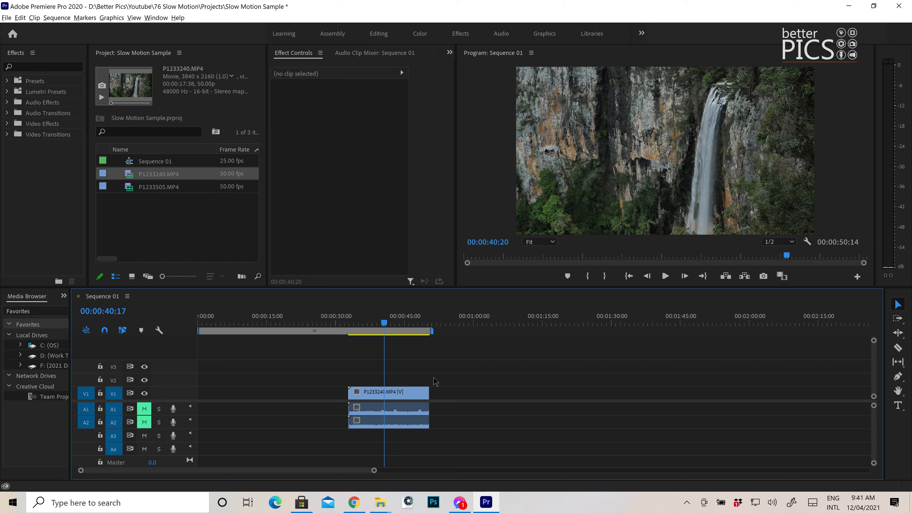
Use the Rate Stretch tool to extend the P1233240.MP4 timeline clip's end to about 00:01:32:23, slowing it to 29.54%
left_click(400, 401)
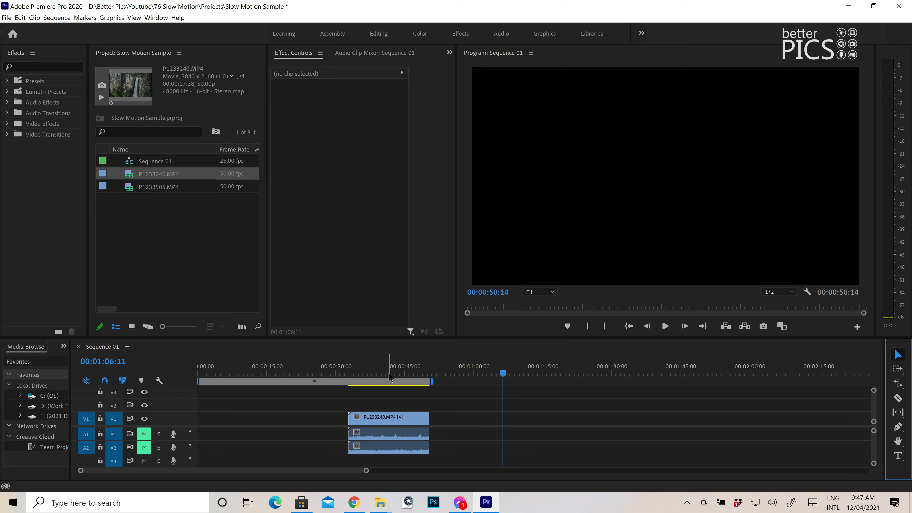
left_click(899, 384)
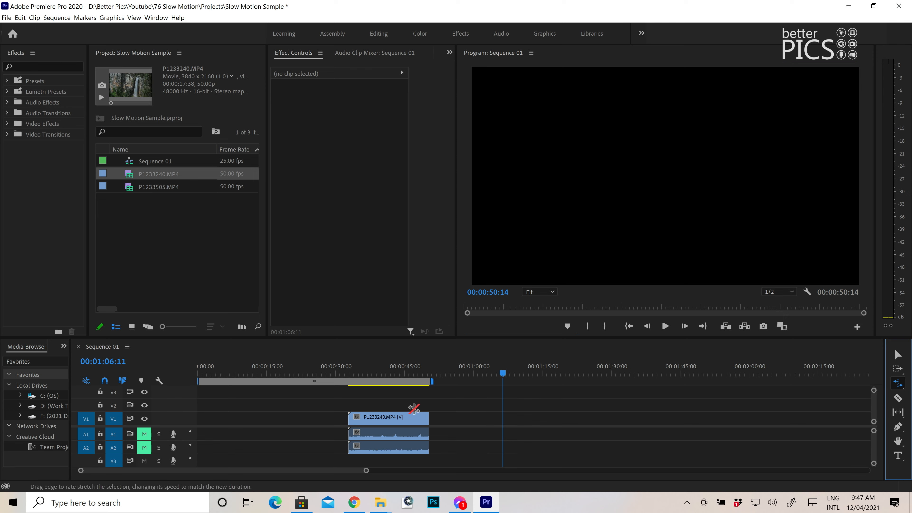
left_click(410, 418)
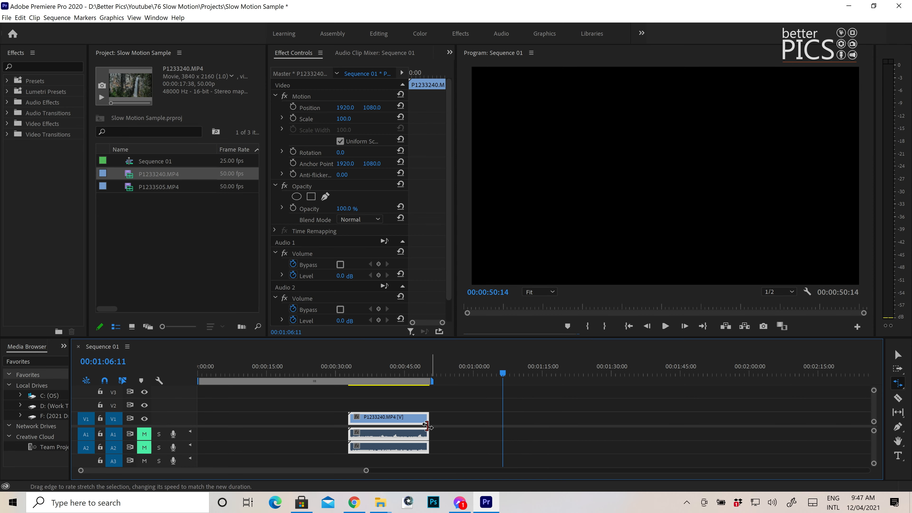
left_click_drag(428, 420, 518, 415)
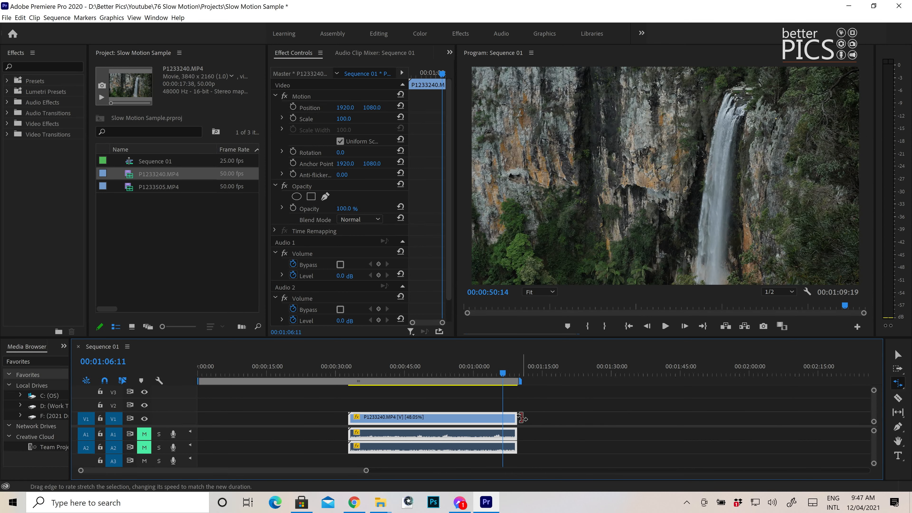
left_click(519, 418)
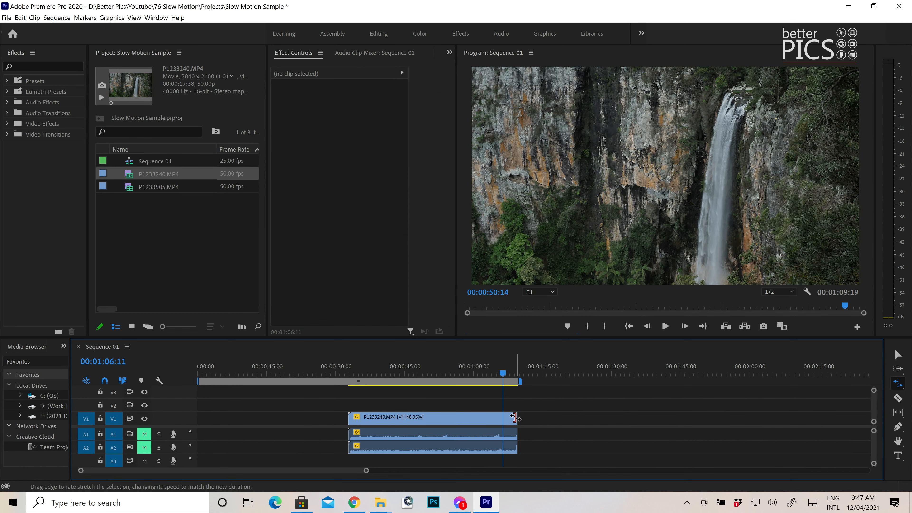
left_click_drag(514, 423, 510, 423)
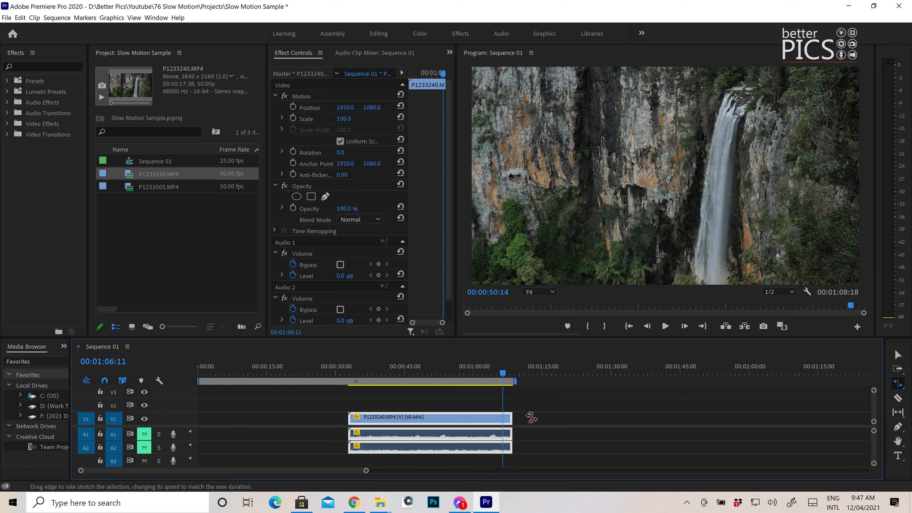
left_click(547, 417)
left_click_drag(512, 418, 625, 418)
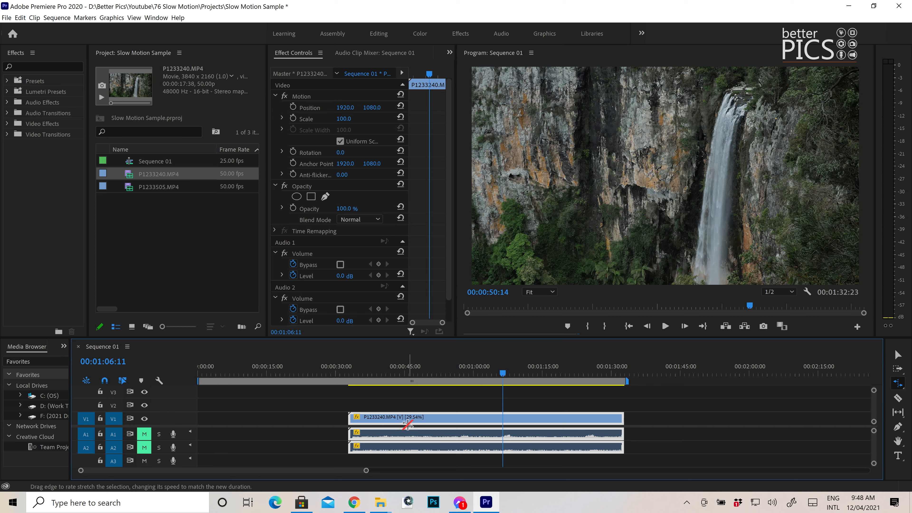
Play the stretched clip from 00:00:52:20 for several seconds to check its slow motion
left_click(440, 372)
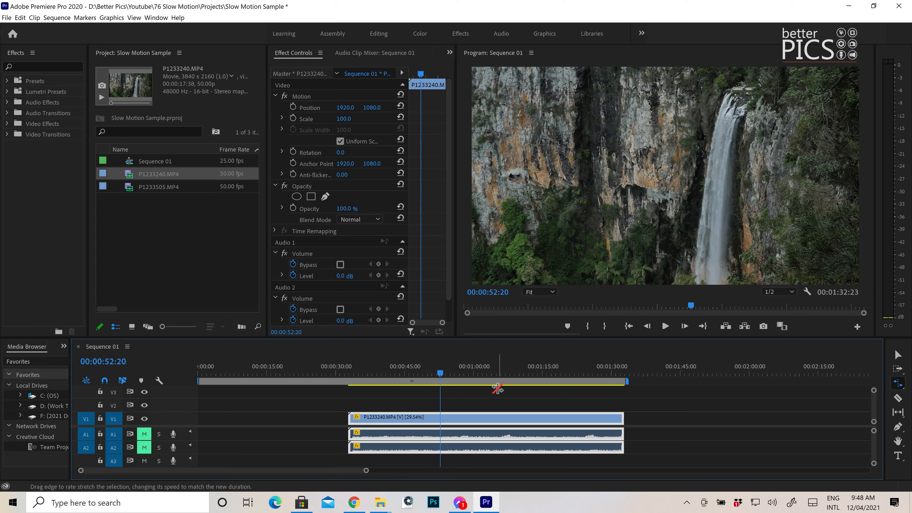
key("space")
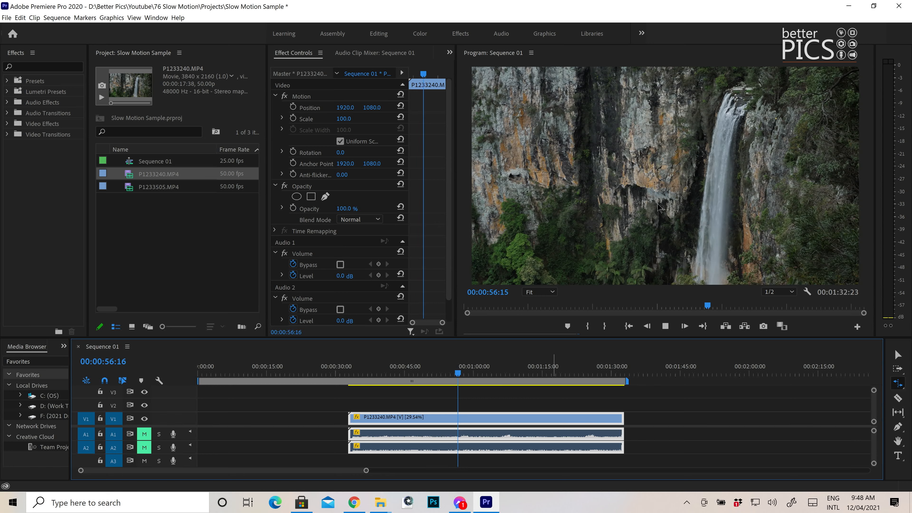
key("space")
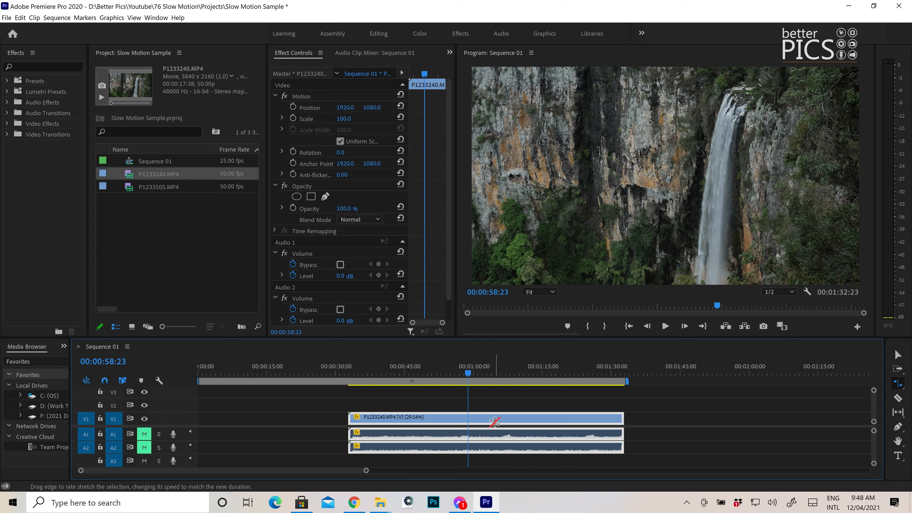
Set the stretched P1233240.MP4 clip's time interpolation to Optical Flow
right_click(477, 421)
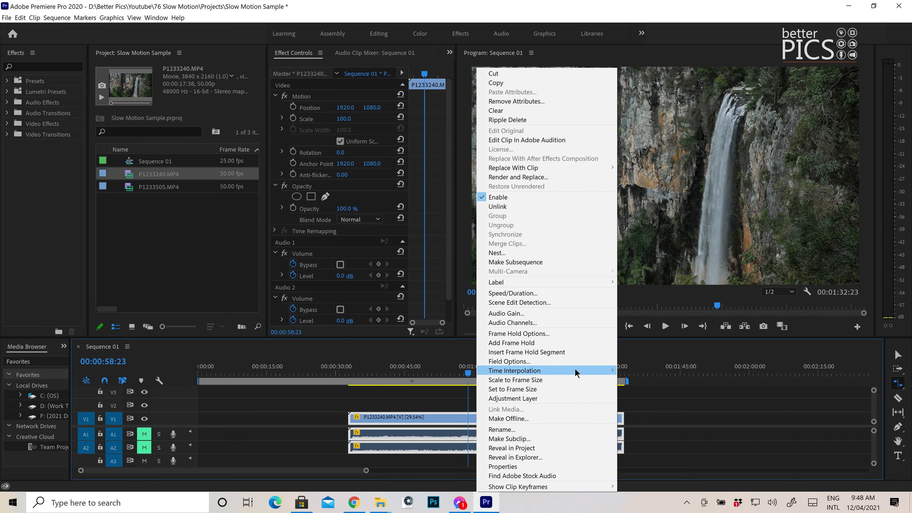
mouse_move(576, 371)
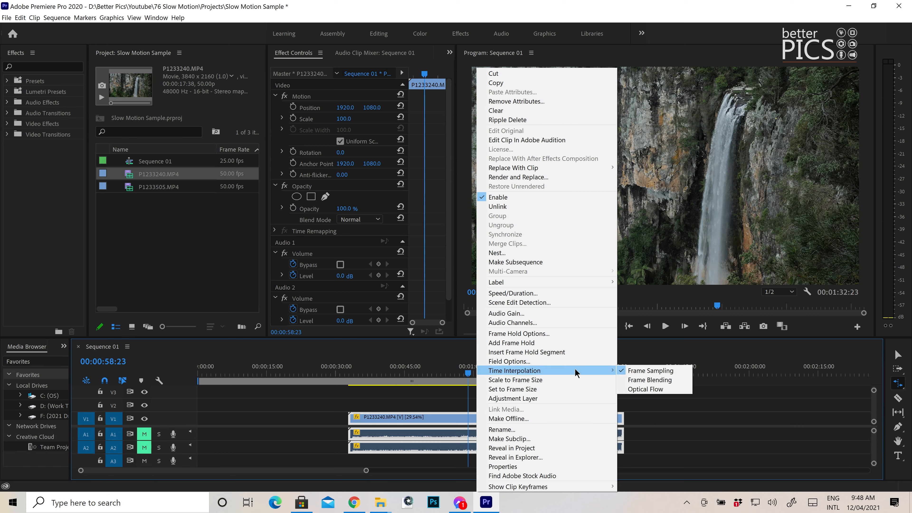
left_click(659, 390)
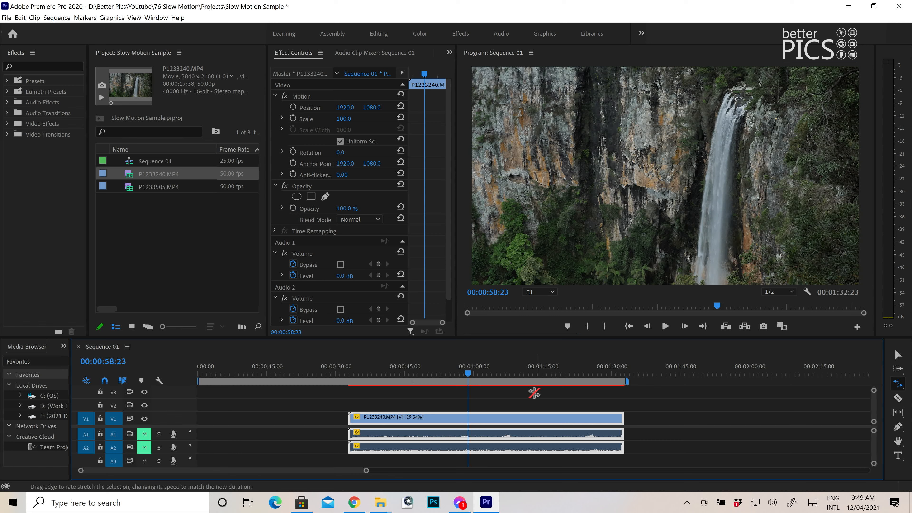
Check the clip's time interpolation options and play the timeline from 00:00:49:22 for a few seconds
right_click(518, 423)
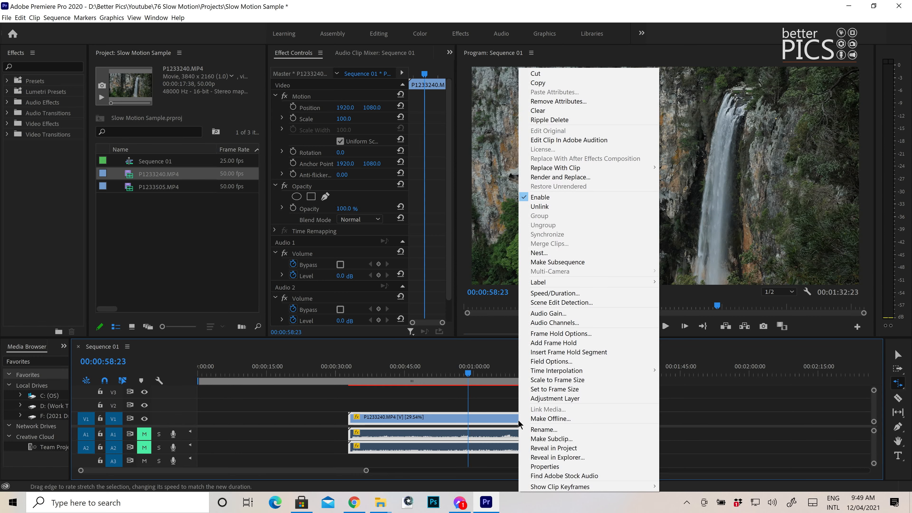
mouse_move(635, 373)
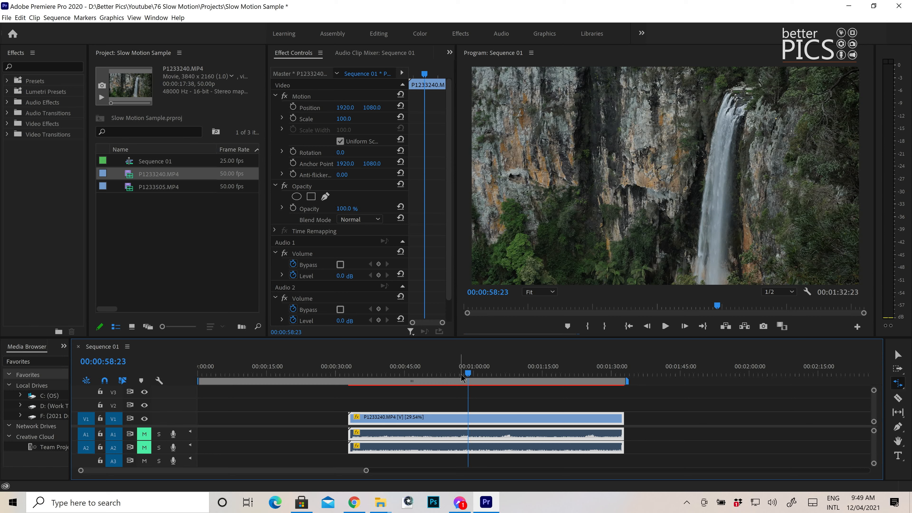
left_click(427, 370)
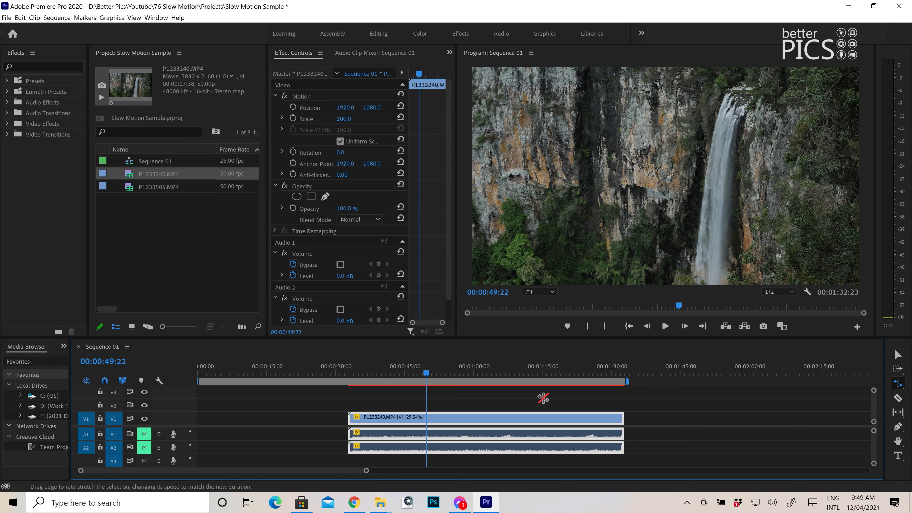
key("space")
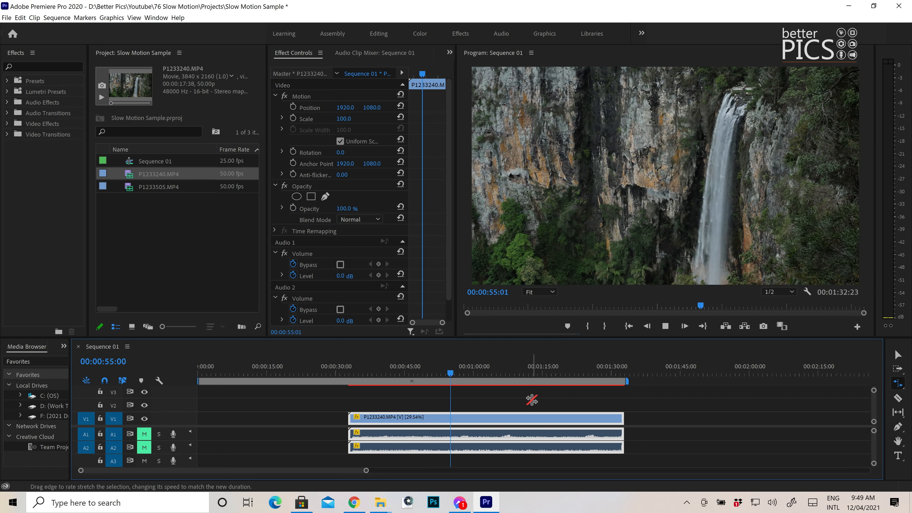
key("space")
Switch to the Selection tool, start the work area at the clip's beginning, about 33 seconds, and render the work area
key("v")
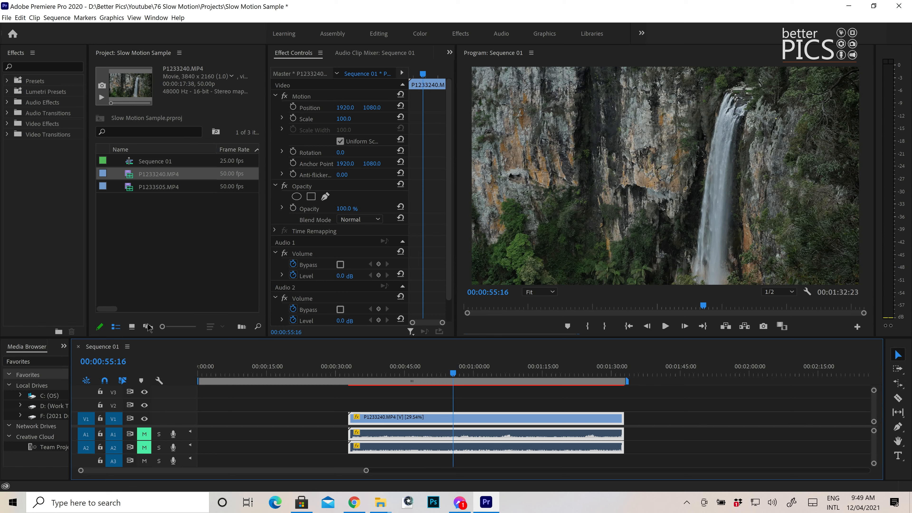
left_click_drag(198, 382, 348, 381)
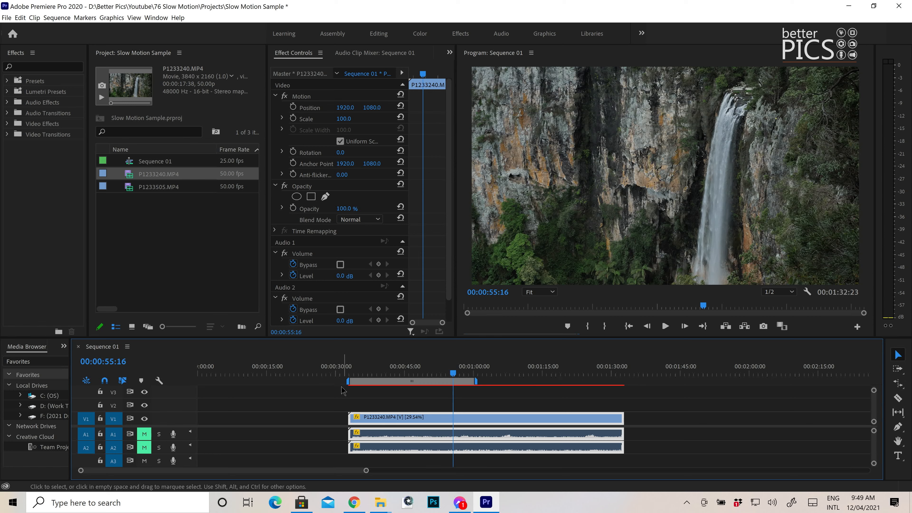
left_click(57, 18)
left_click(120, 48)
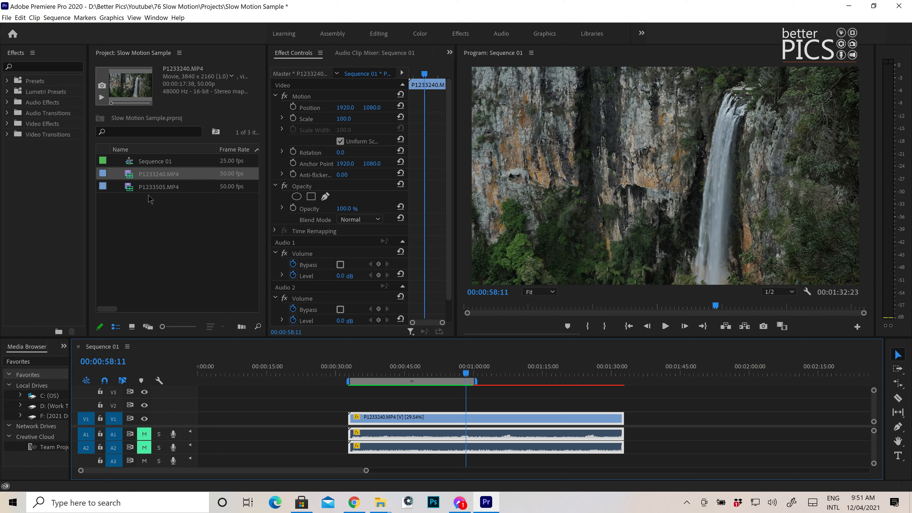
Locate the Interpret Footage command for P1233240.MP4 in the project without applying it
left_click(151, 177)
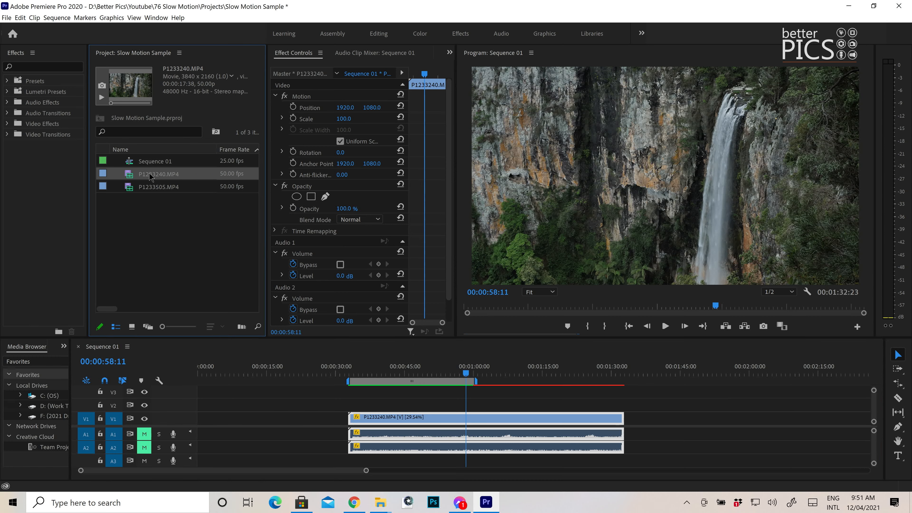
right_click(151, 177)
mouse_move(202, 155)
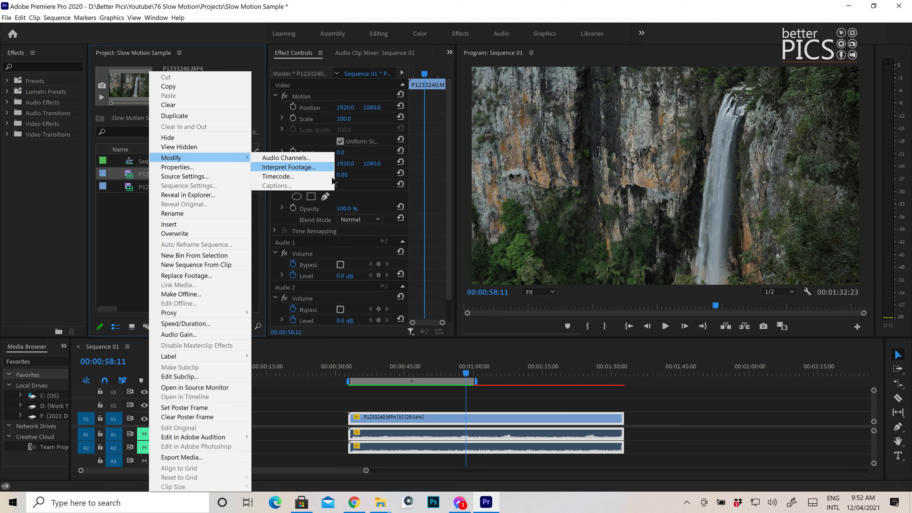
left_click(765, 431)
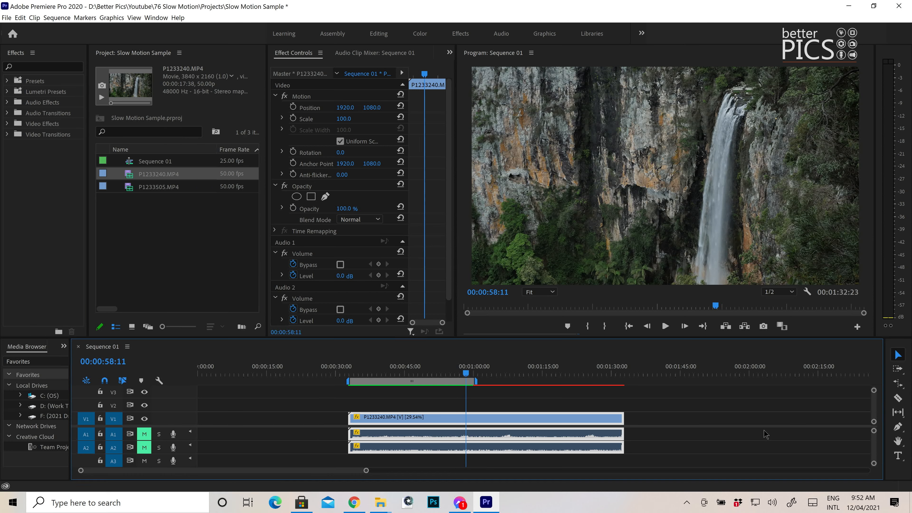
Review the stretched timeline clip's Speed/Duration settings and close them without changes
right_click(571, 421)
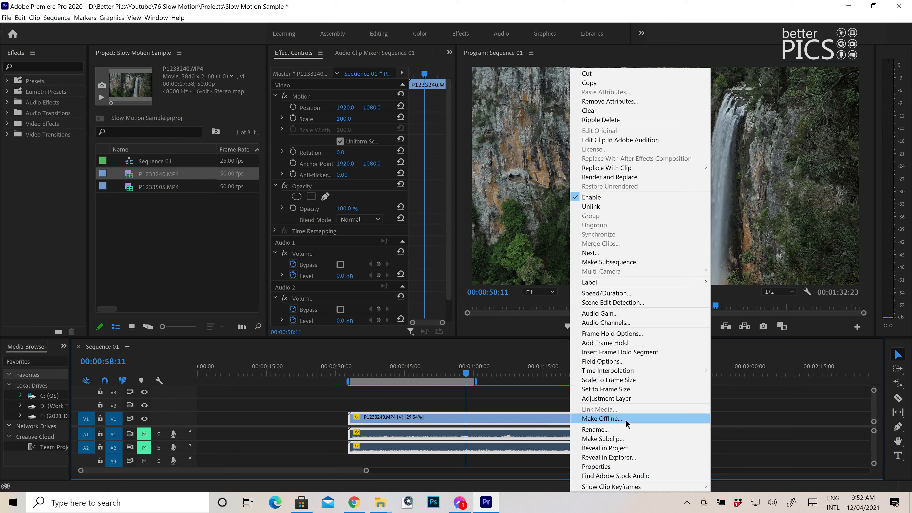
left_click(643, 293)
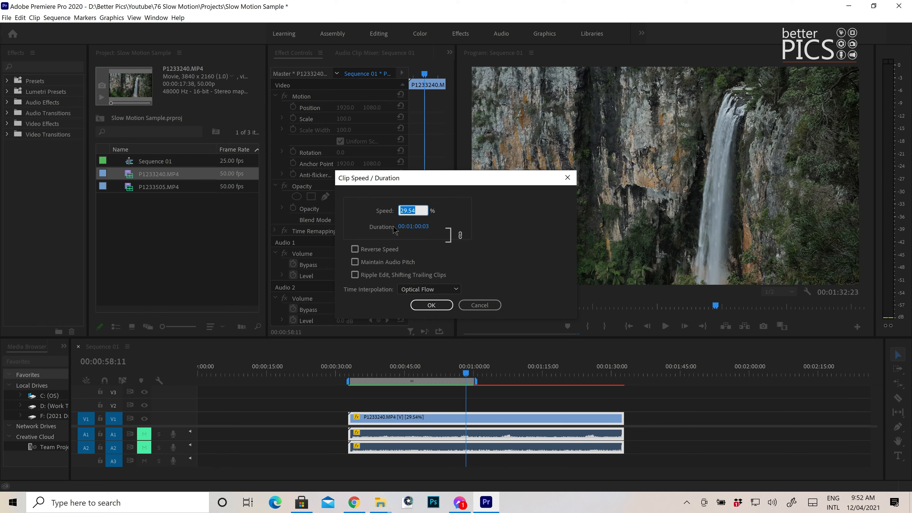
left_click(479, 306)
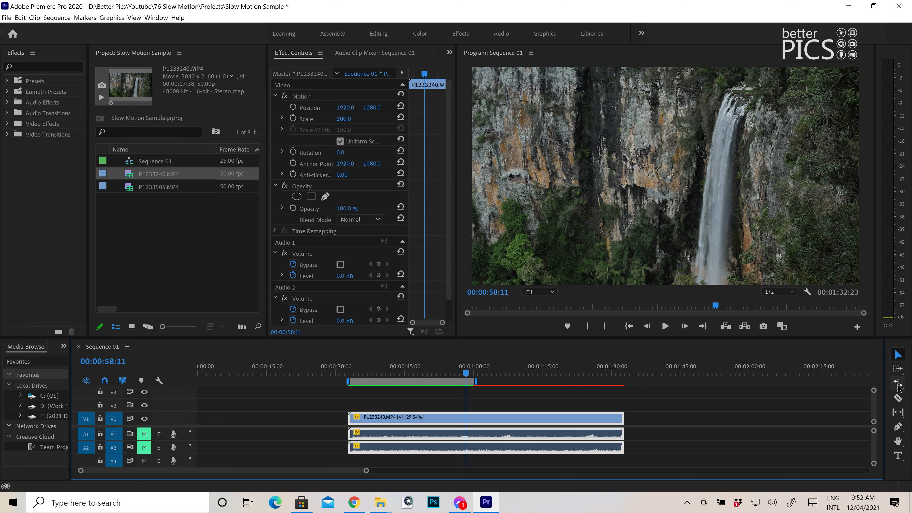
Look at the clip's Time Interpolation command and play the rendered section up to 00:00:58:11
right_click(548, 421)
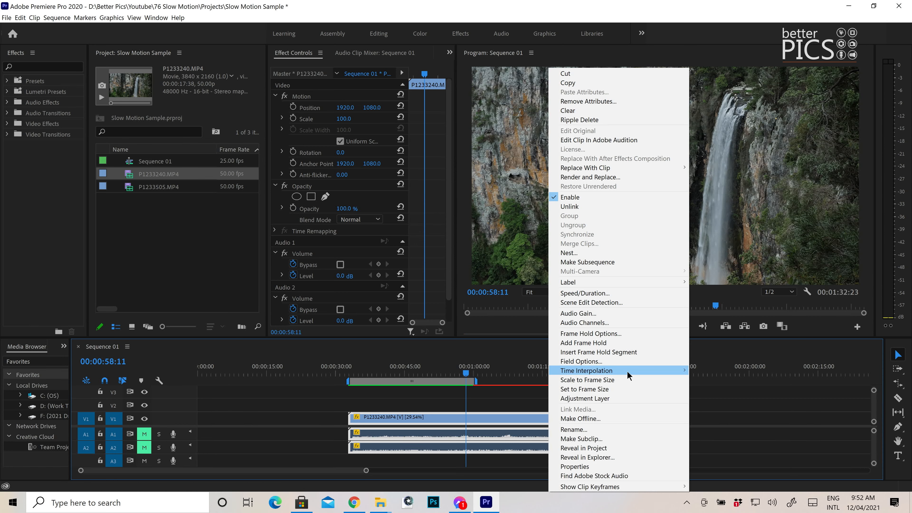
mouse_move(627, 371)
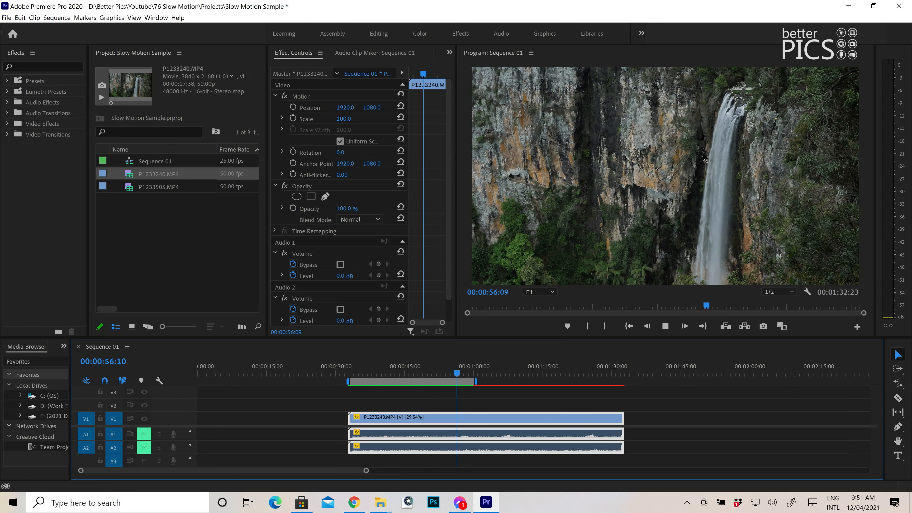
key("space")
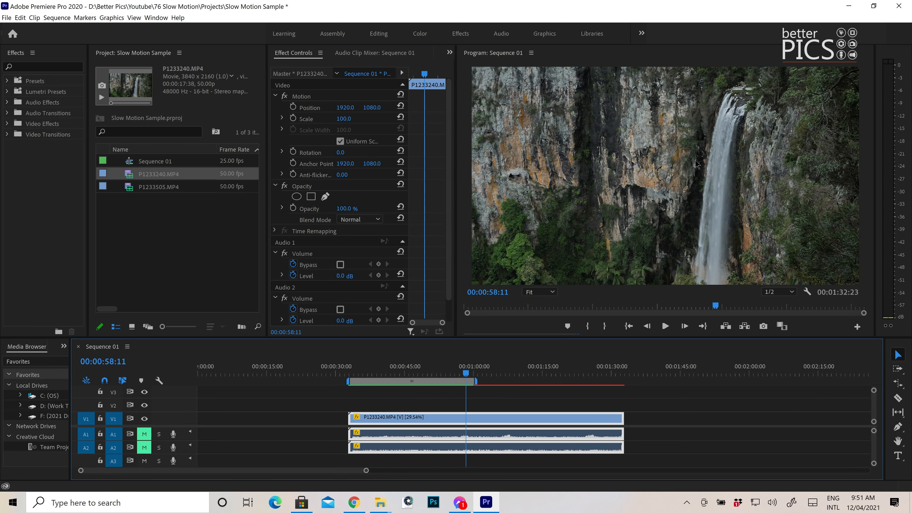